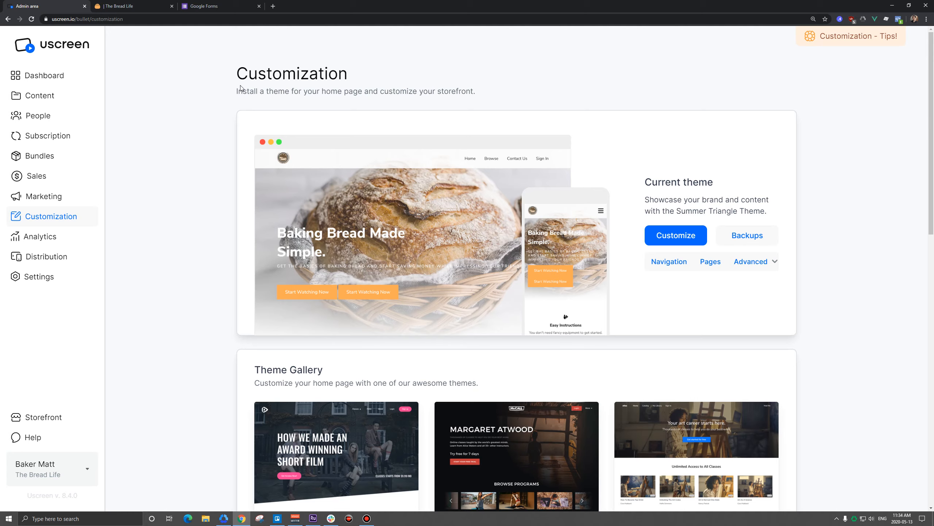
Start a blank Google Form titled 'Contact Us'
click(209, 7)
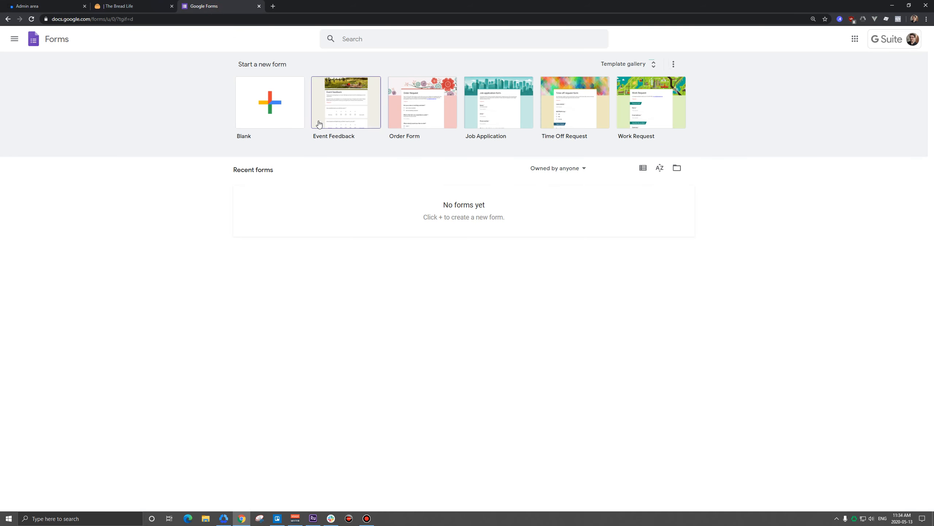
click(271, 110)
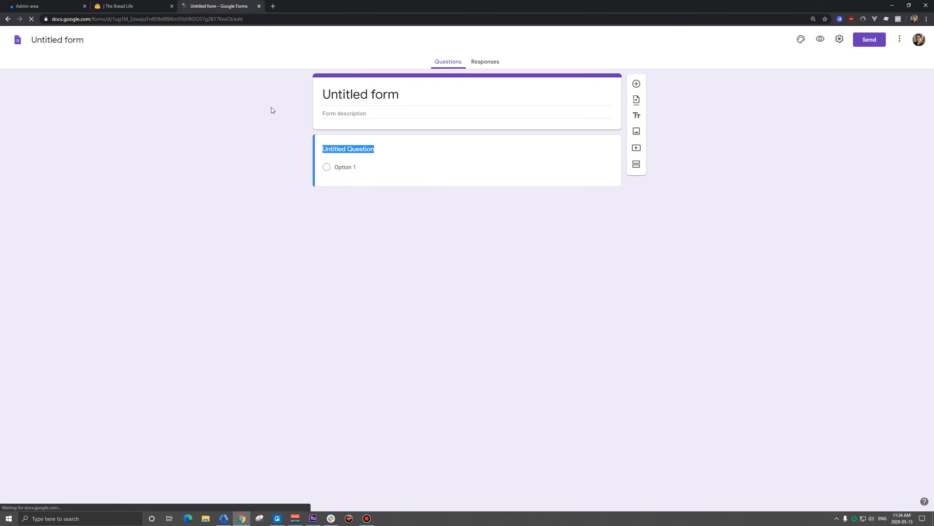
click(361, 98)
text(Contact Us)
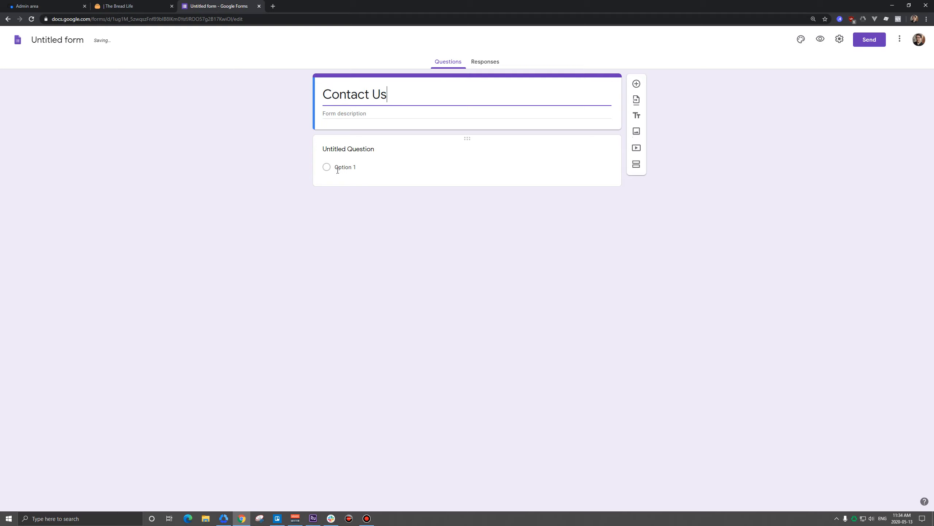
Make the first question a required paragraph question: 'What can we help you with?'
click(361, 150)
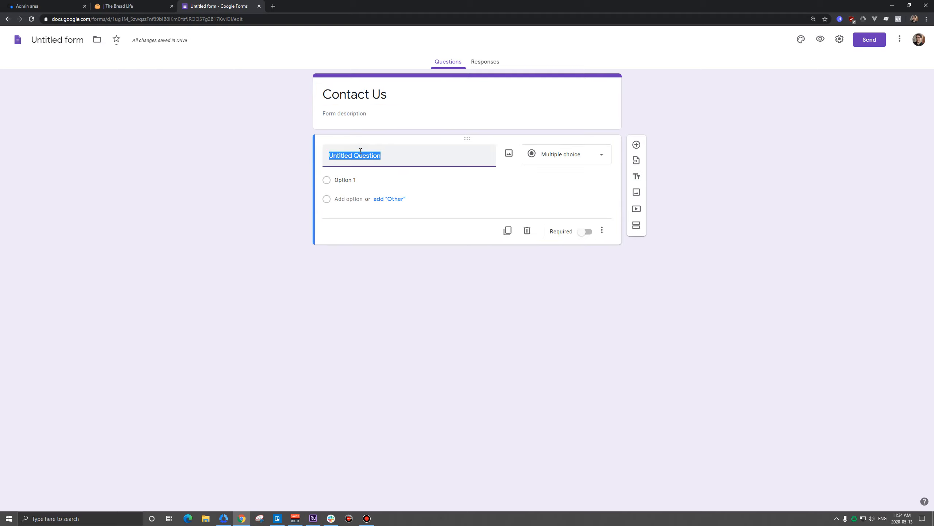
text(What can we help you with?)
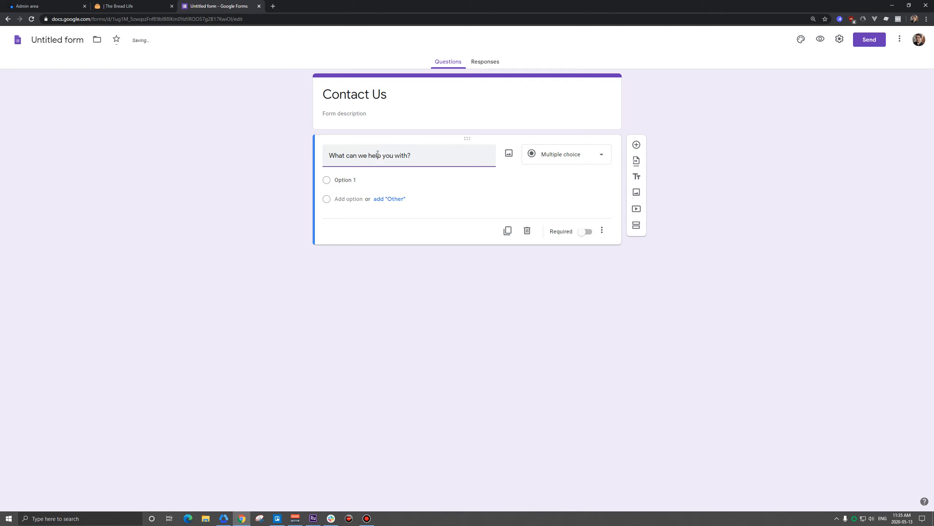
click(553, 160)
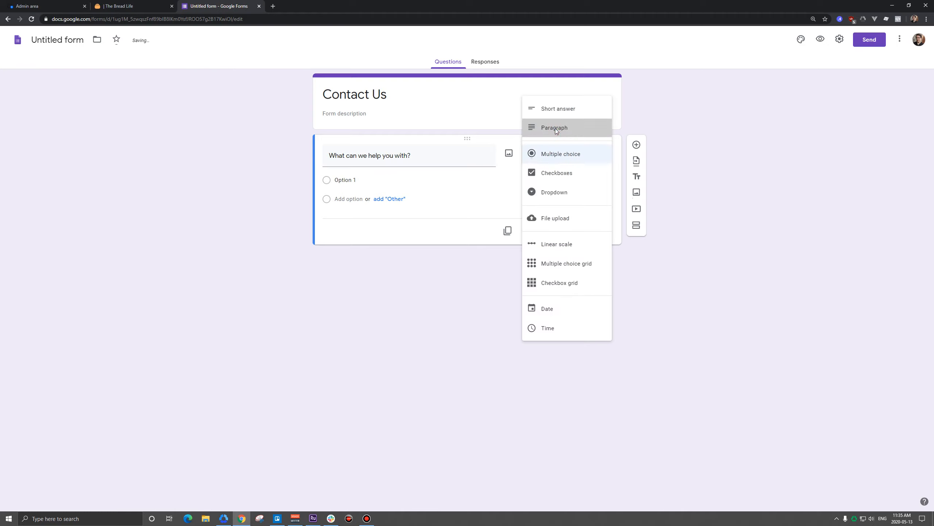
click(556, 131)
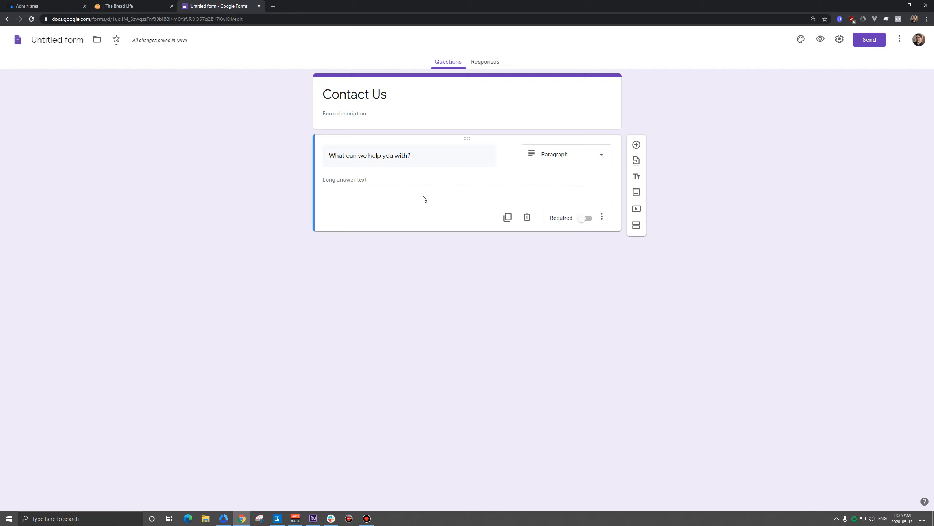
click(585, 220)
Turn on email address collection, turn off the organization-only restriction, and save the settings
click(839, 38)
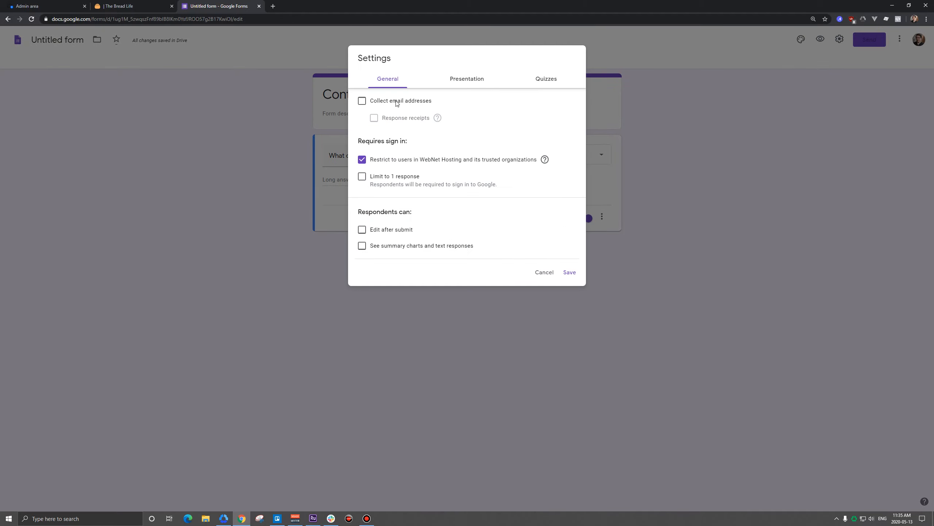
click(394, 102)
click(400, 161)
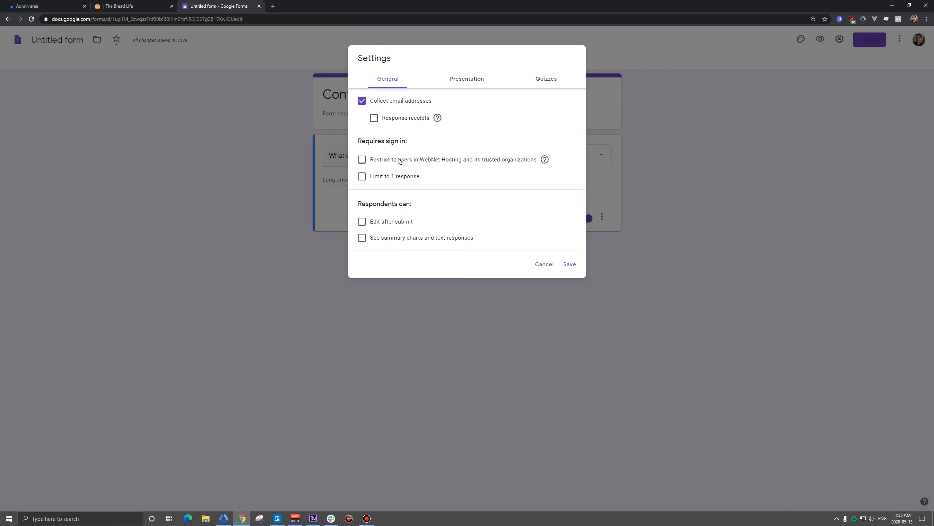
click(570, 264)
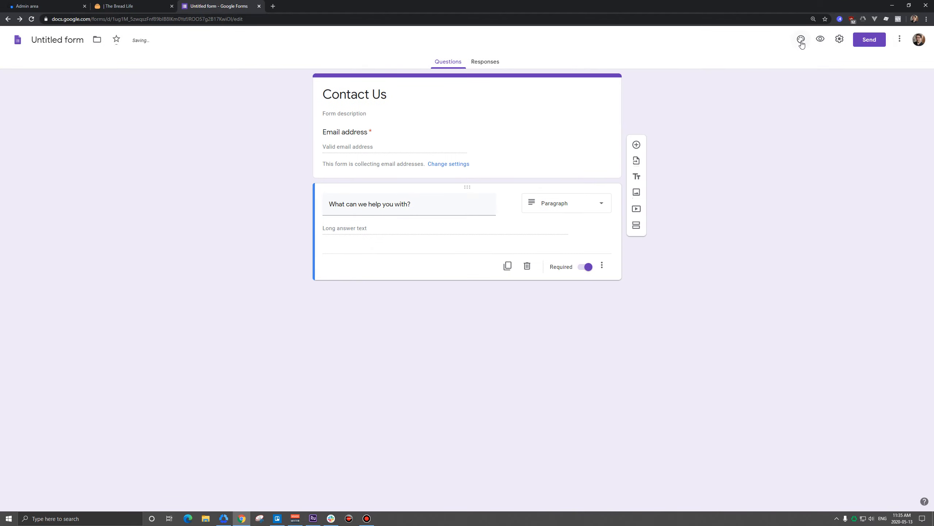
Apply a blue theme colour with the lightest blue background swatch
click(801, 40)
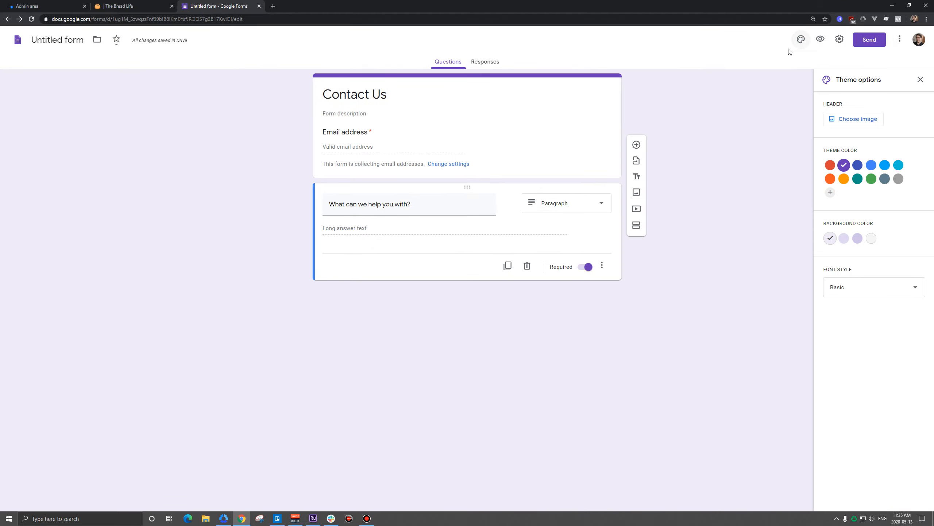
click(830, 165)
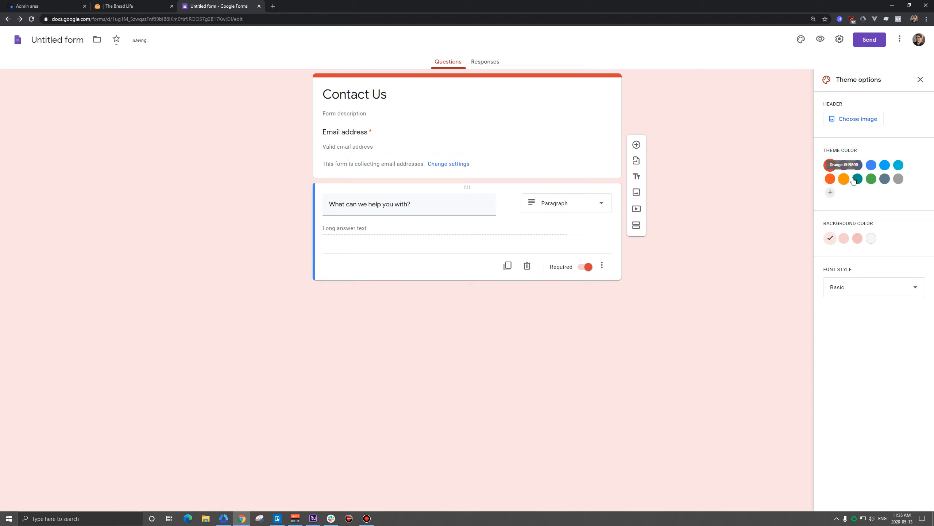
click(872, 166)
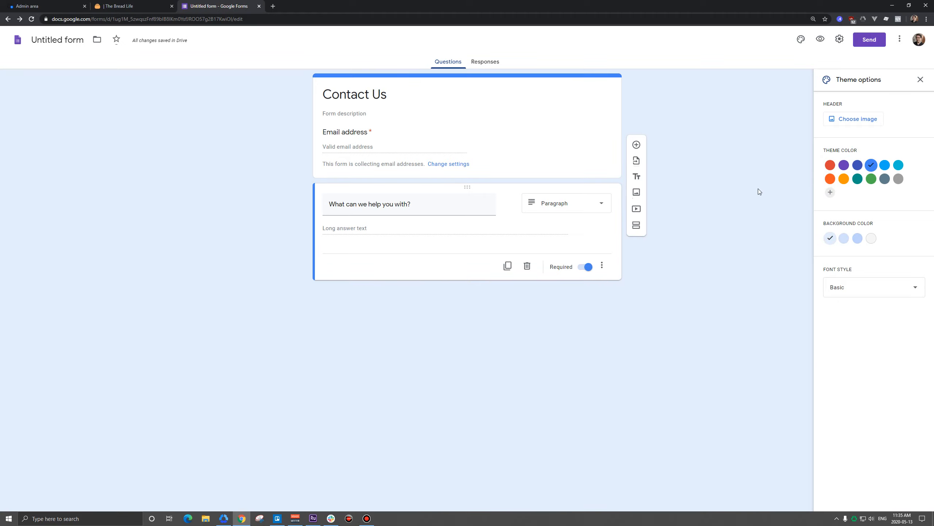
click(844, 238)
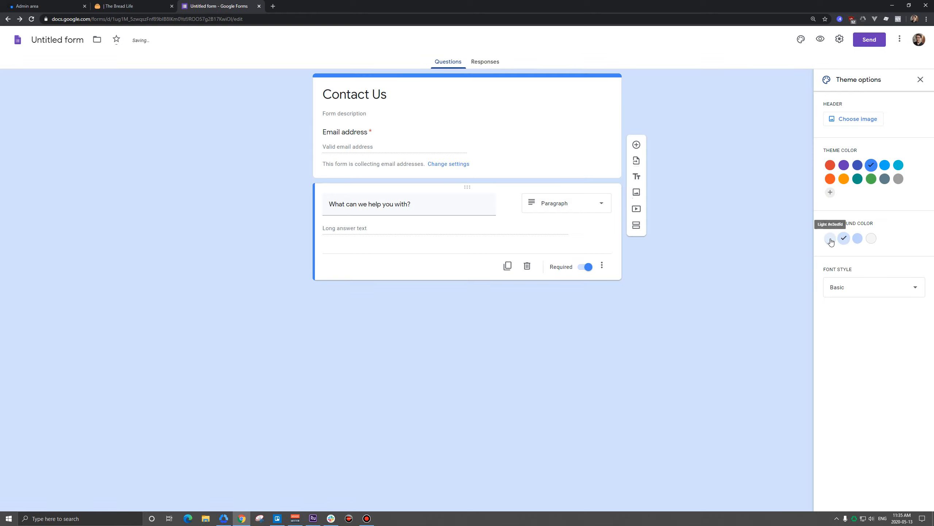
click(830, 238)
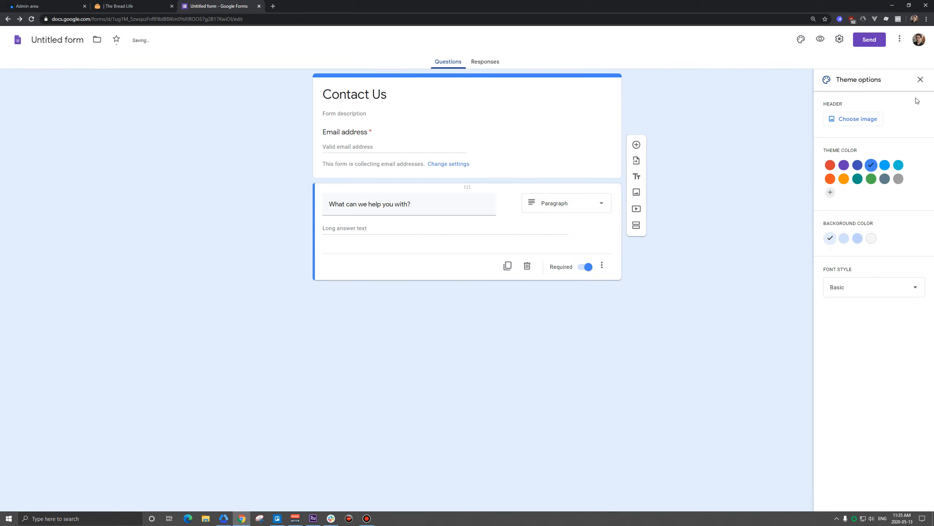
click(921, 80)
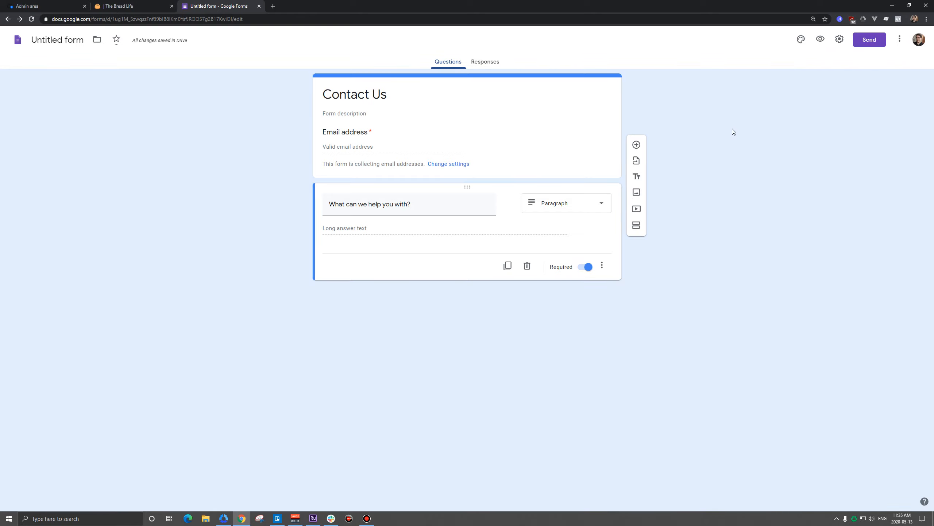
Copy the form's 640×540 embed HTML code and return to the Uscreen admin
click(871, 43)
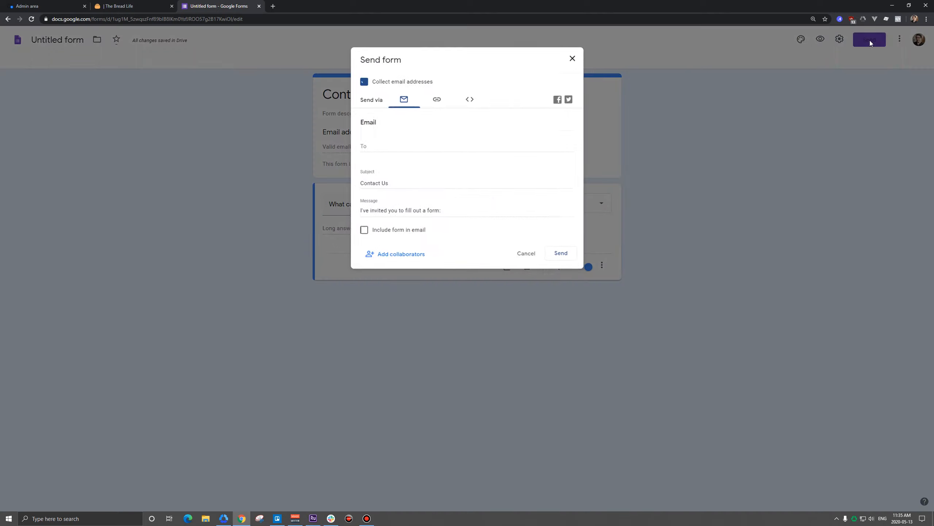
click(470, 99)
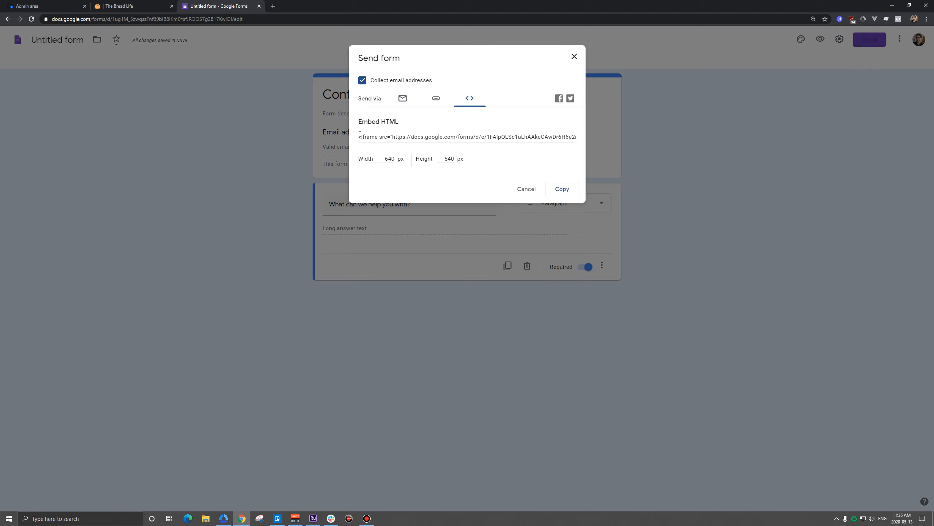
click(561, 192)
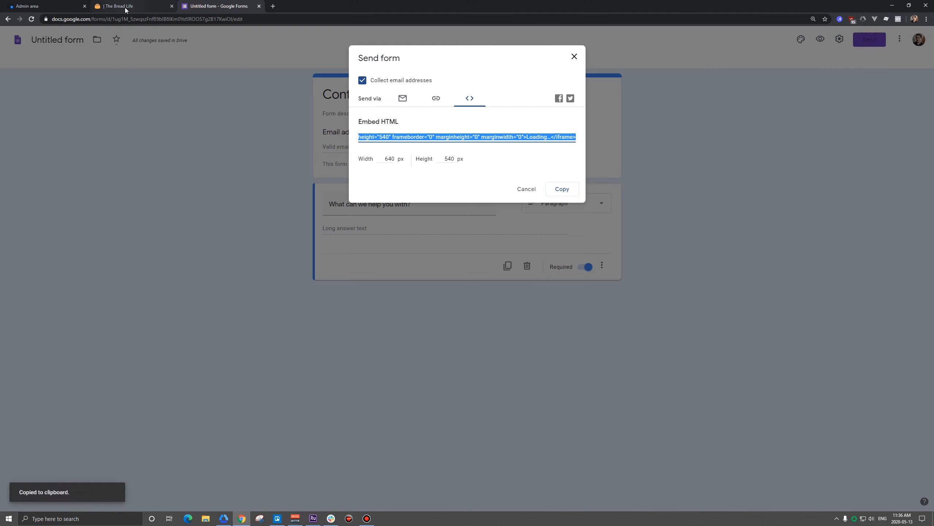
click(40, 7)
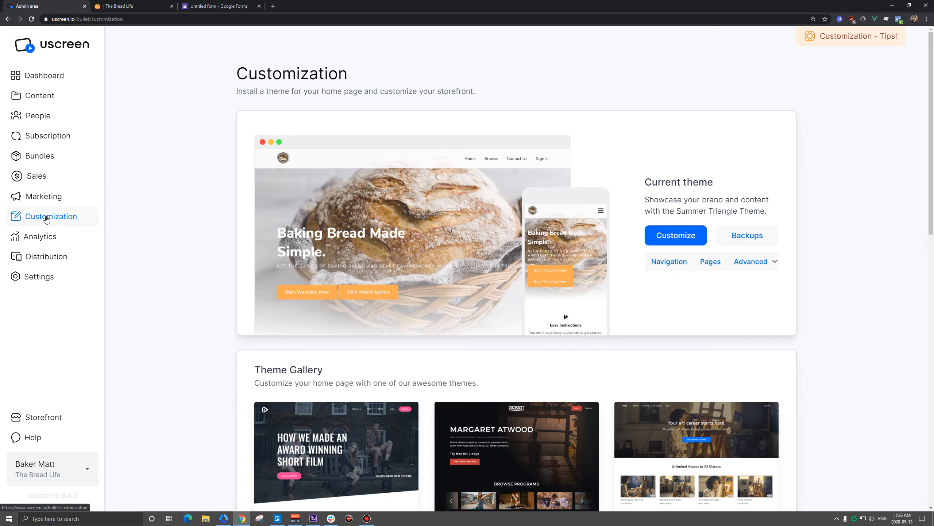
Start a new custom page titled Contact Us
click(709, 262)
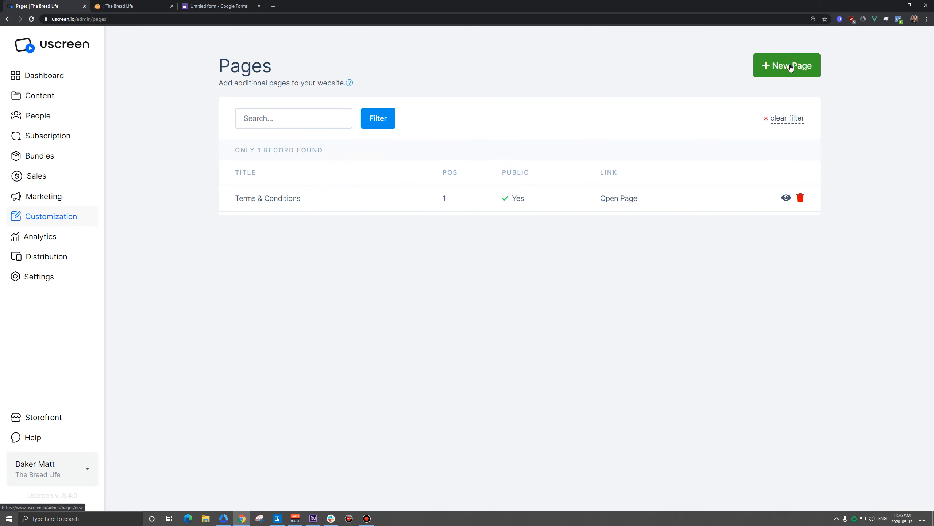
click(789, 63)
click(434, 198)
text(Contact Us)
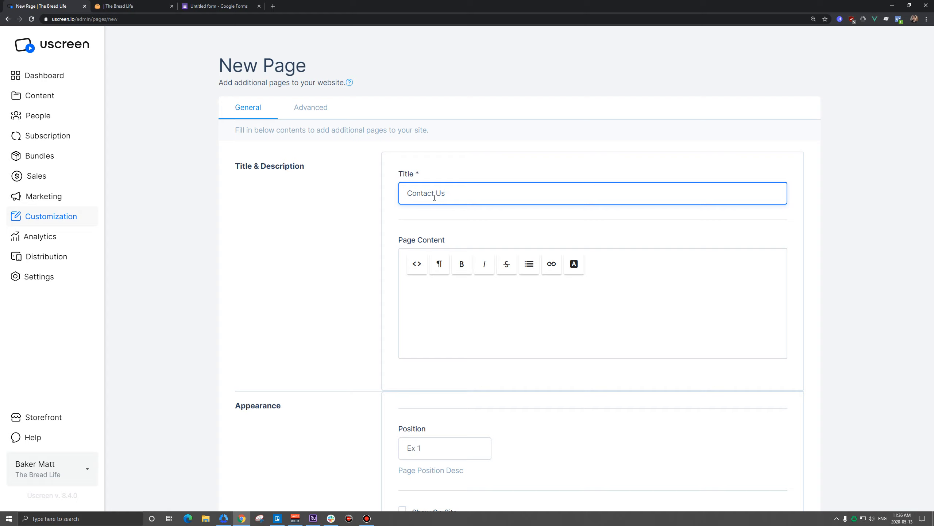
Paste the Google Form embed code into the page content as HTML
click(417, 272)
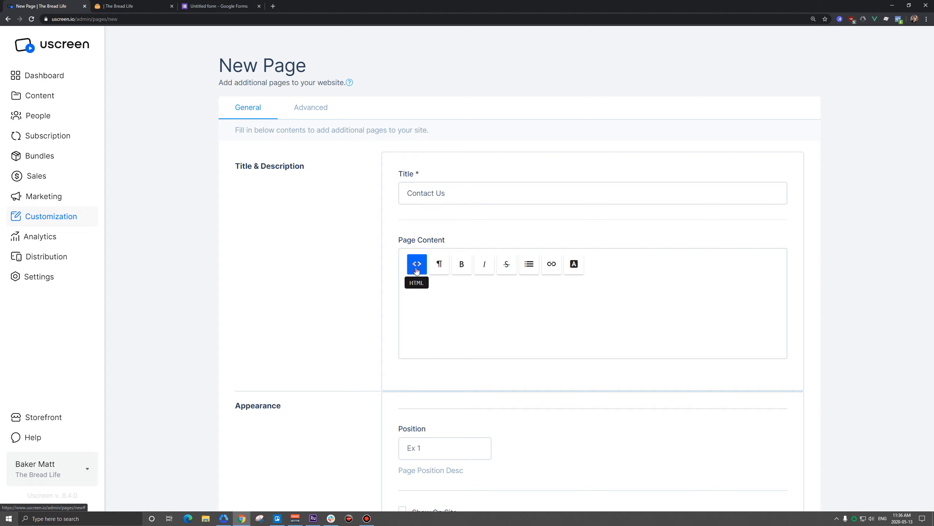
click(434, 297)
key(ctrl+v)
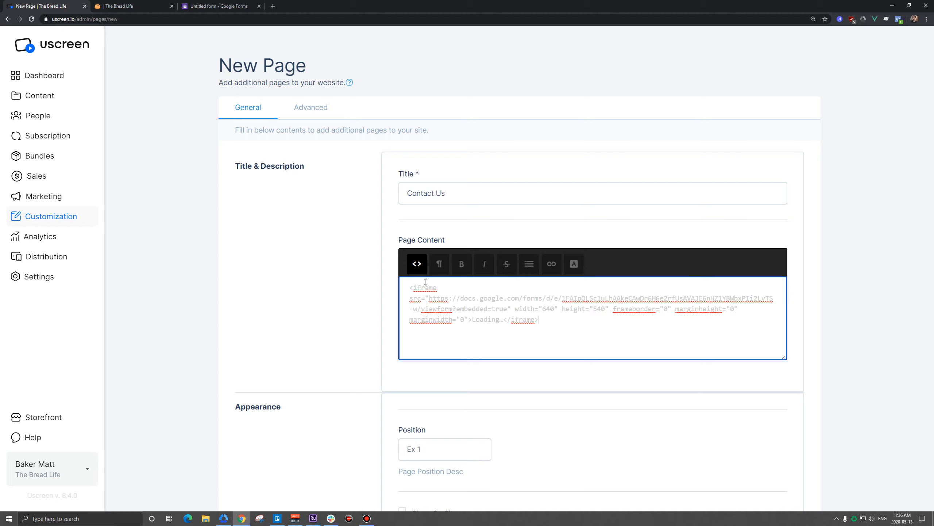
click(417, 263)
scroll(807, 212, down, 4)
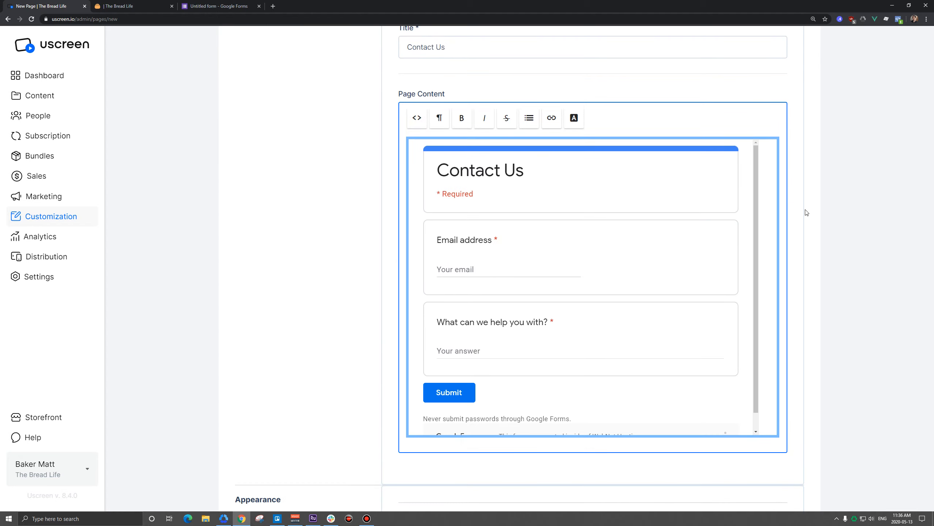
click(834, 202)
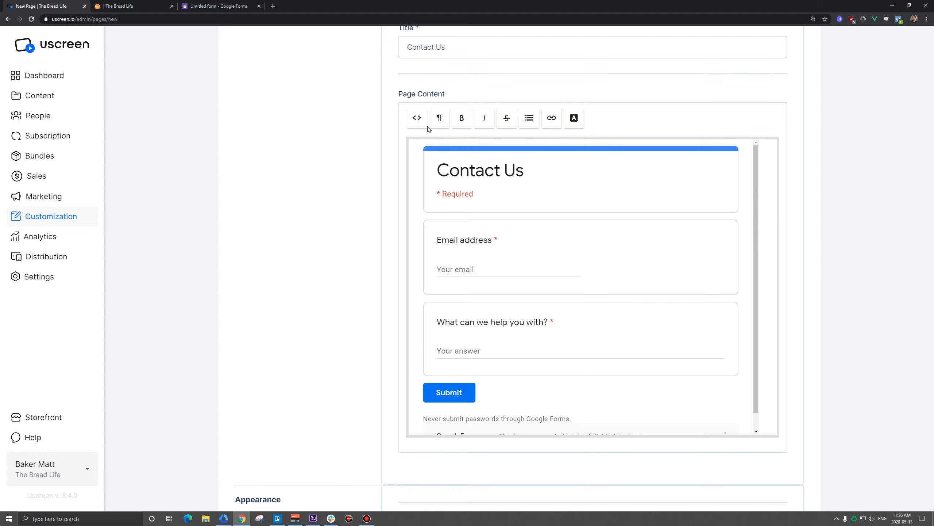
Change the embed iframe height from 540 to 600
click(415, 119)
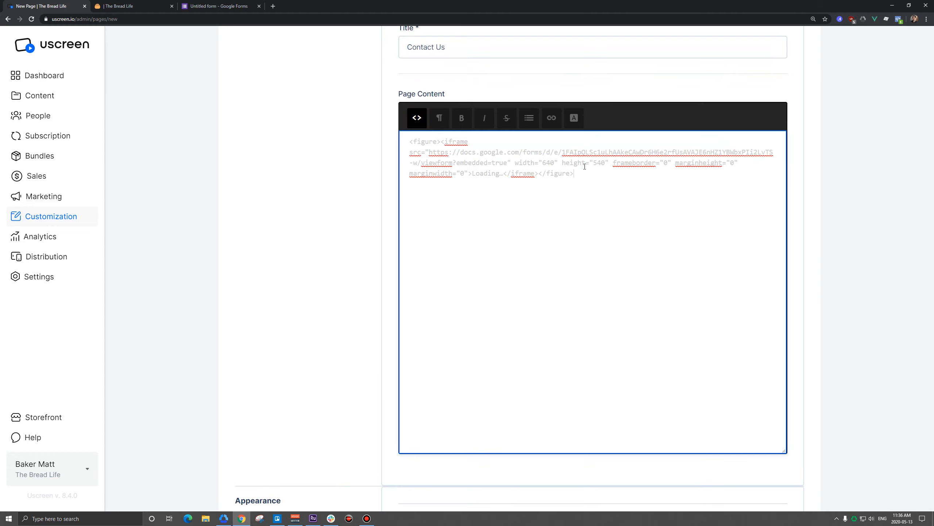
drag(593, 163, 606, 163)
text(600)
click(417, 118)
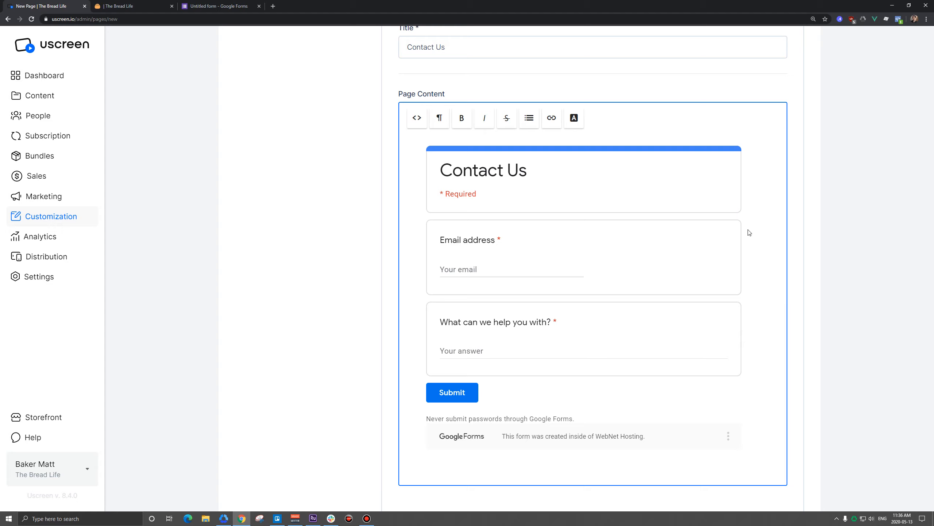
Make the Contact Us page public with the 'page' template and create it
scroll(842, 228, down, 8)
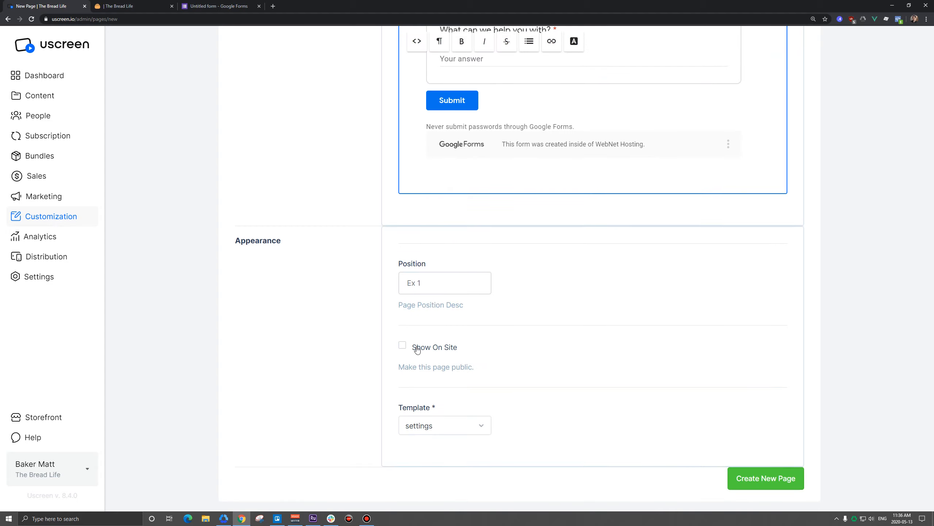
click(430, 351)
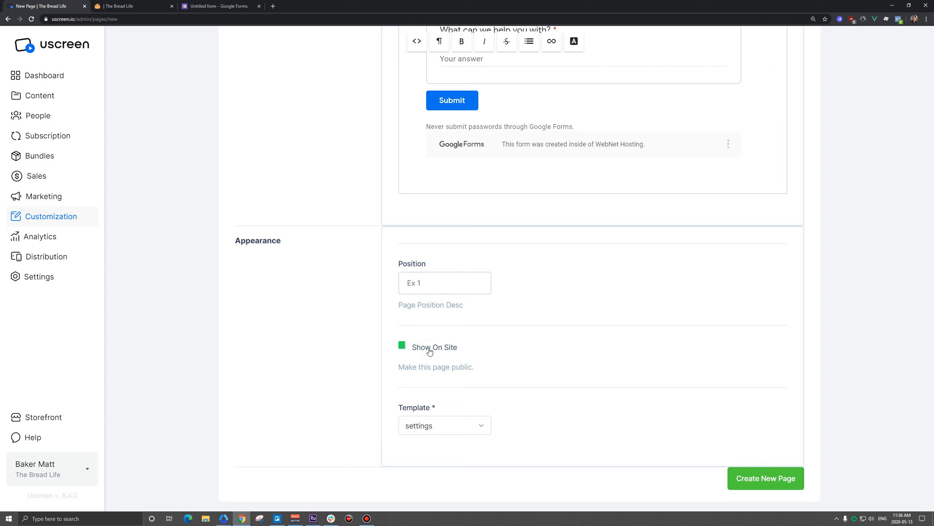
click(450, 426)
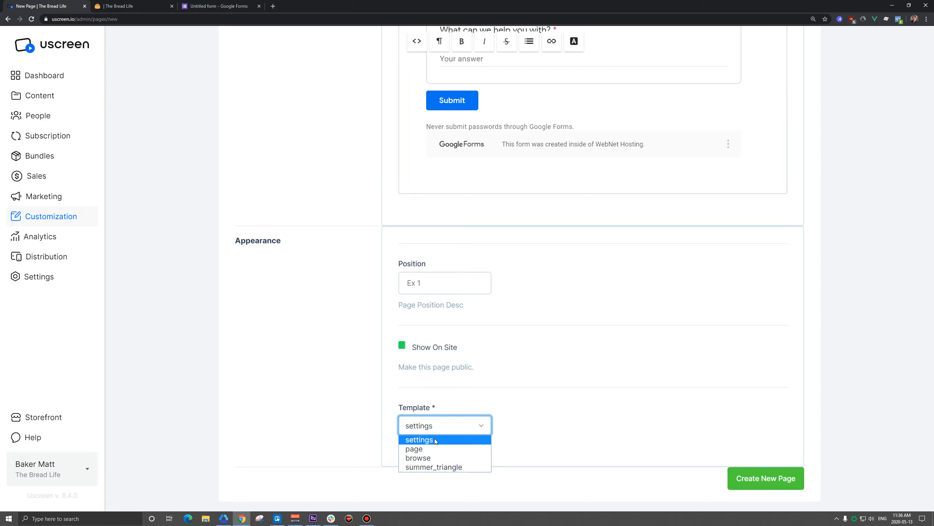
click(426, 449)
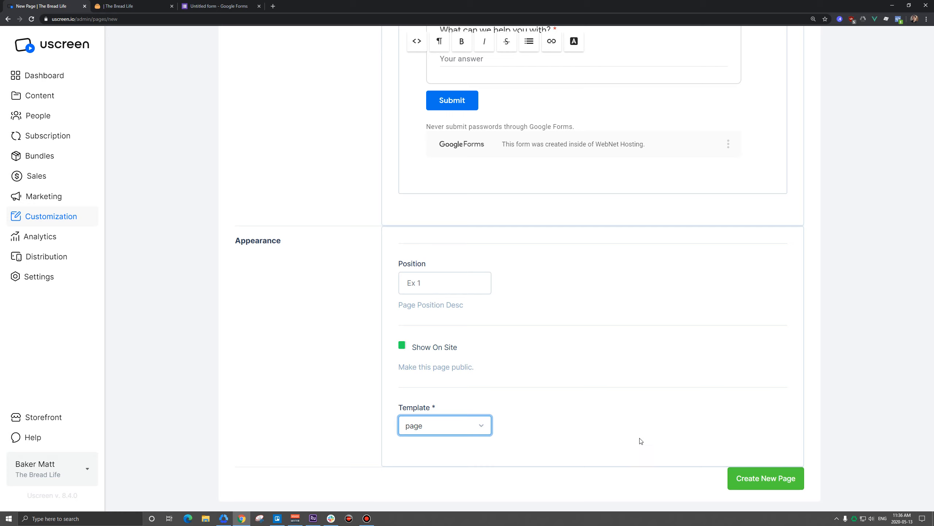
click(735, 475)
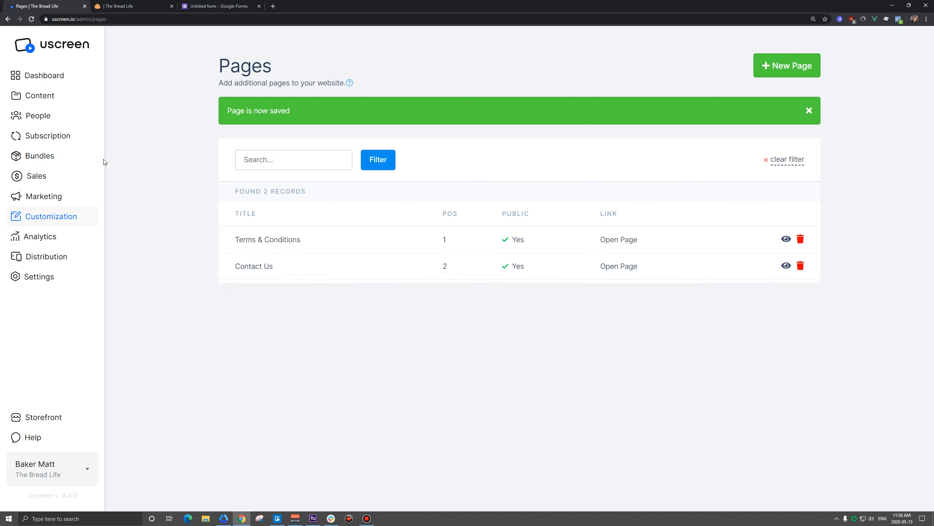
Edit the Main navigation menu and begin a new menu item
click(47, 217)
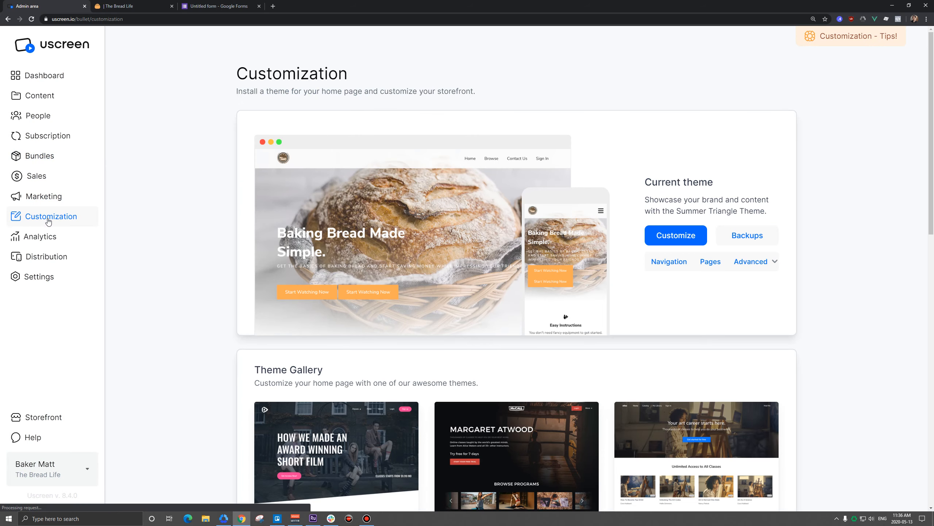
click(666, 264)
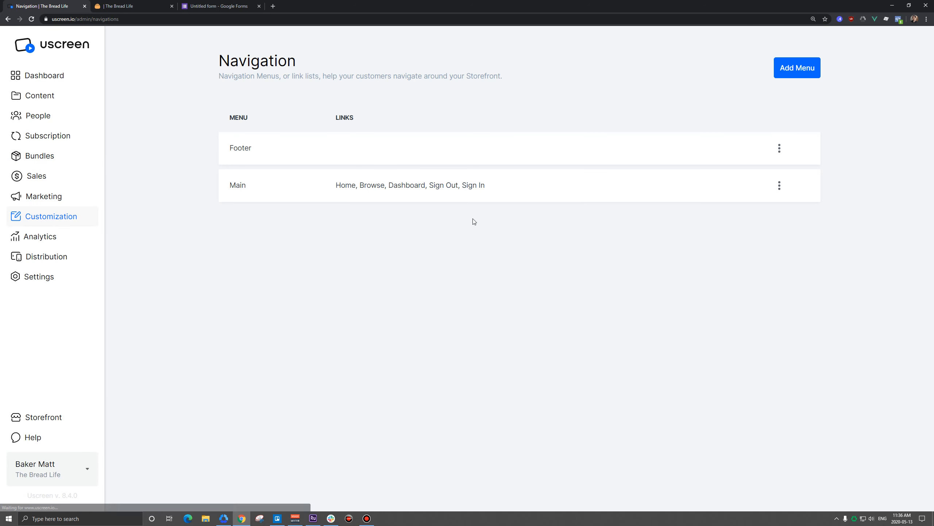
click(780, 185)
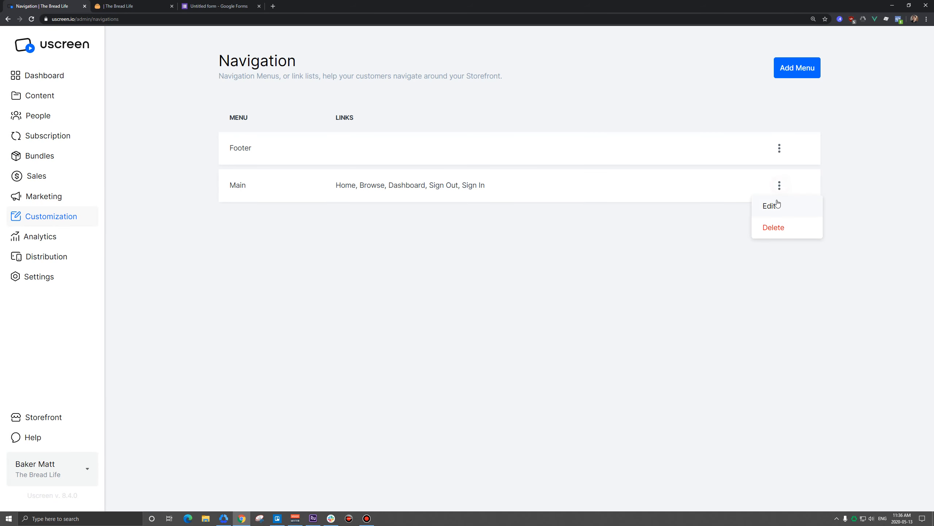
click(775, 207)
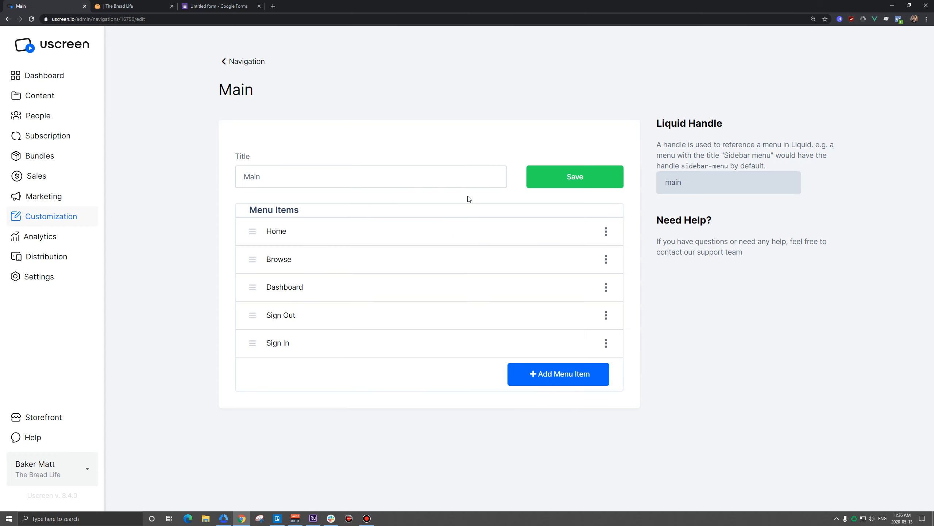
click(550, 378)
Add a 'Contact Us' menu item linked to the Contact Us page, positioned after Dashboard
click(314, 256)
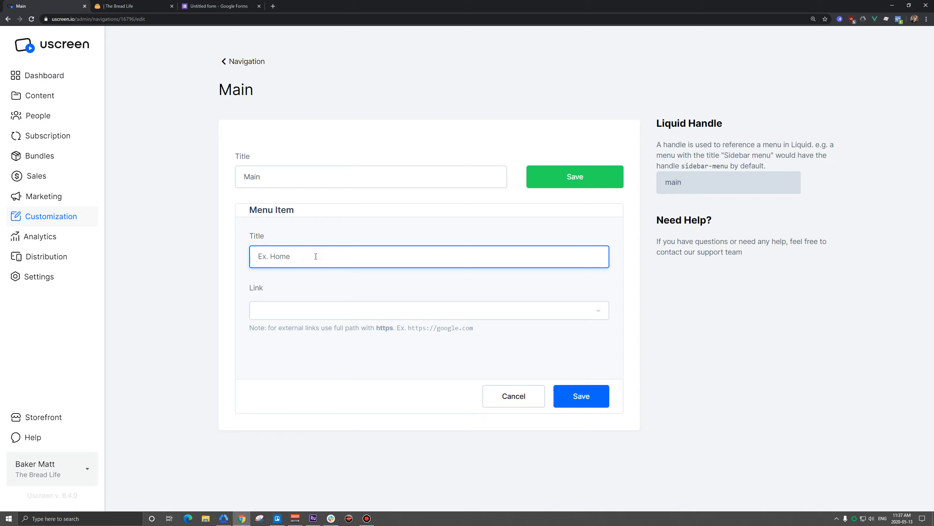
text(Contact Us)
click(295, 311)
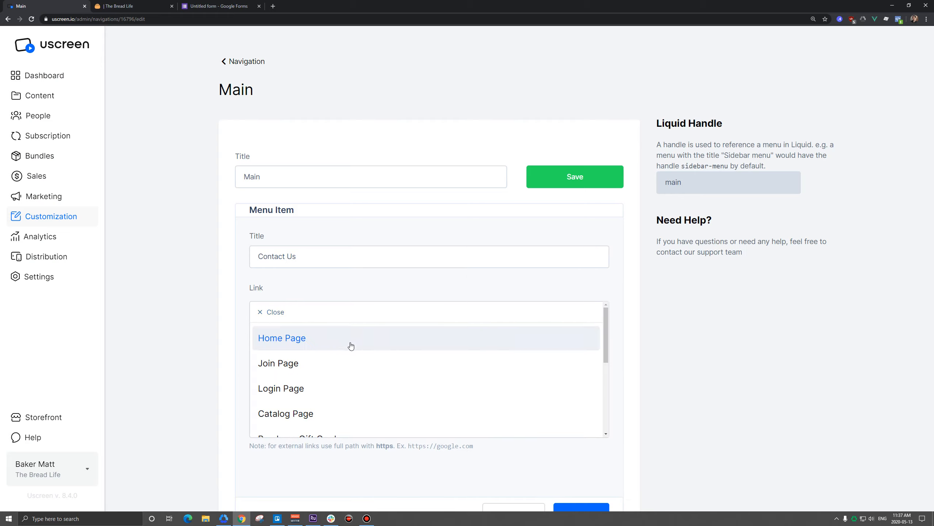
scroll(350, 348, down, 5)
click(307, 394)
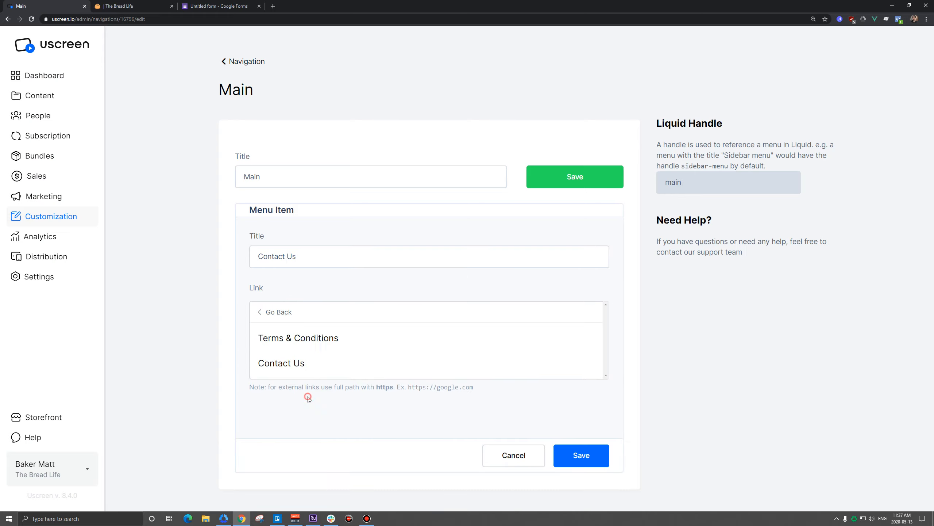
click(293, 364)
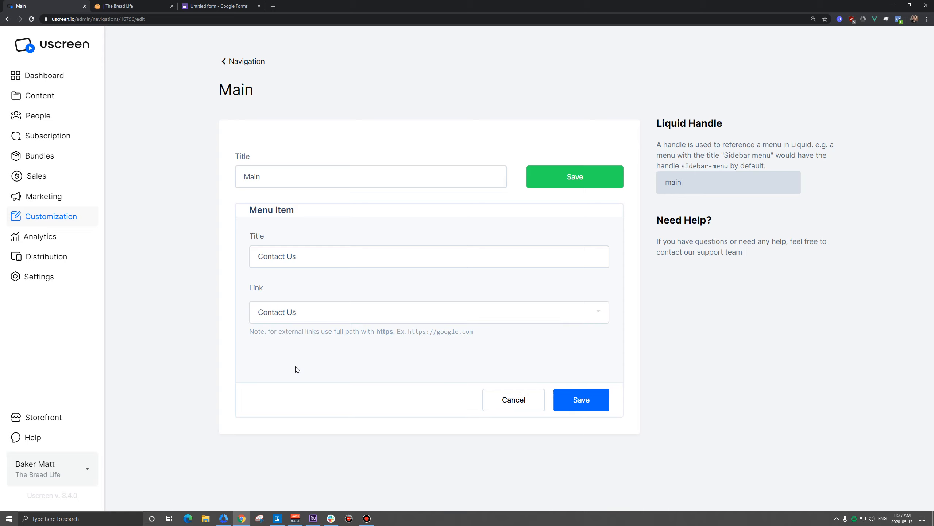
click(578, 400)
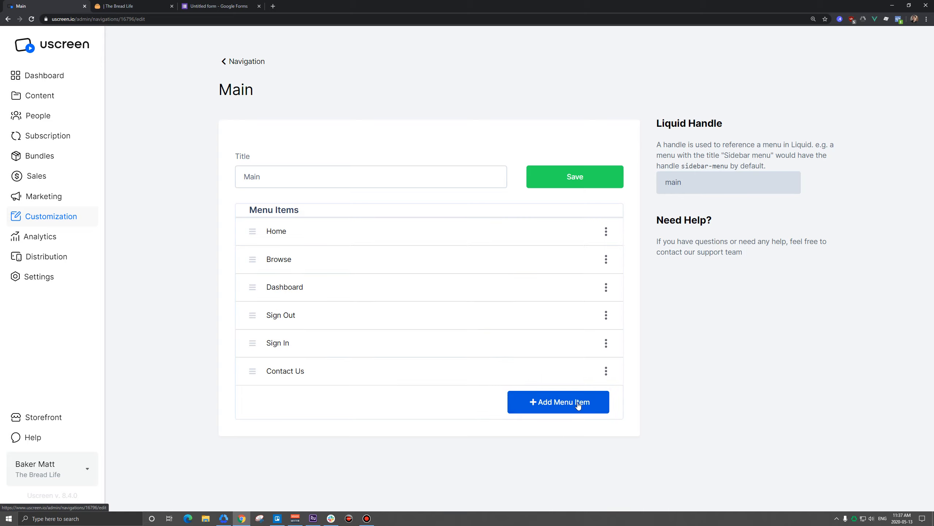
drag(253, 371, 269, 334)
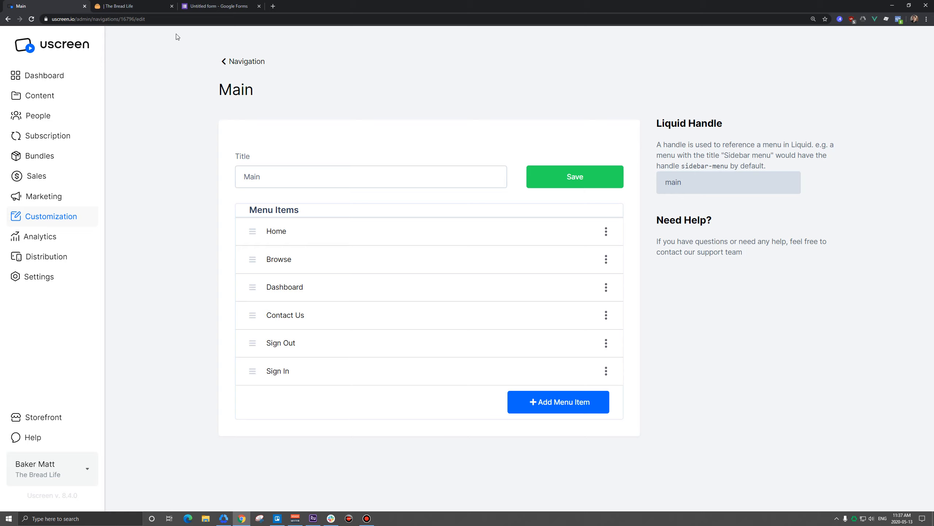
click(163, 12)
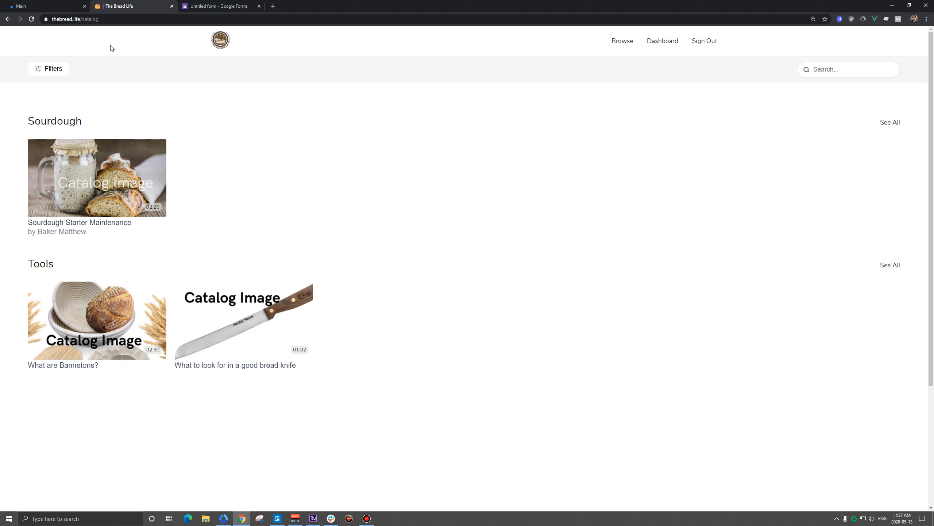
Reload the storefront and open Contact Us from the main menu
click(579, 92)
key(F5)
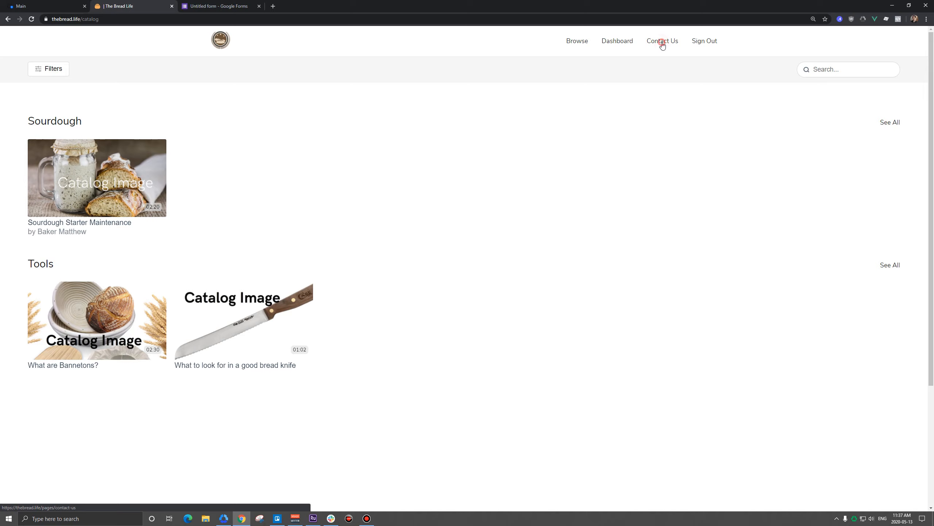
click(663, 43)
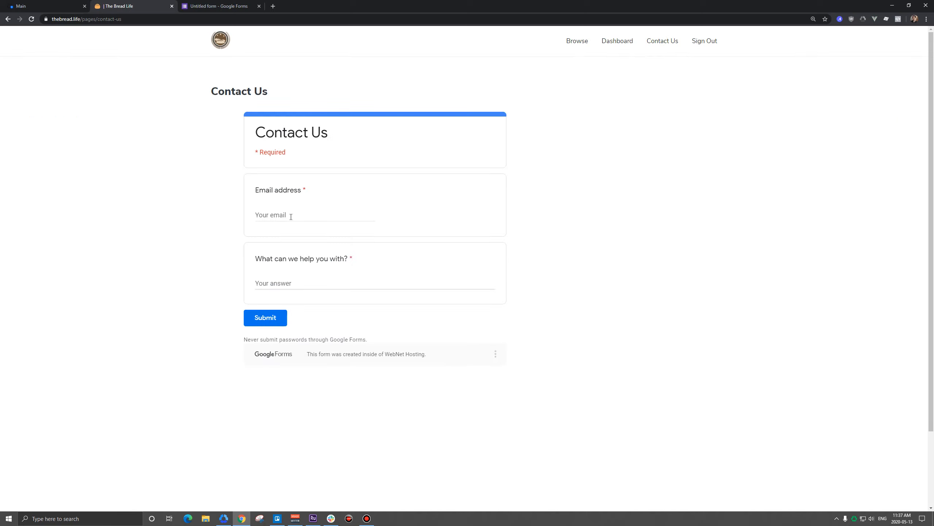
Submit a test message with an e-mail address and a short help request
click(302, 209)
key(Tab)
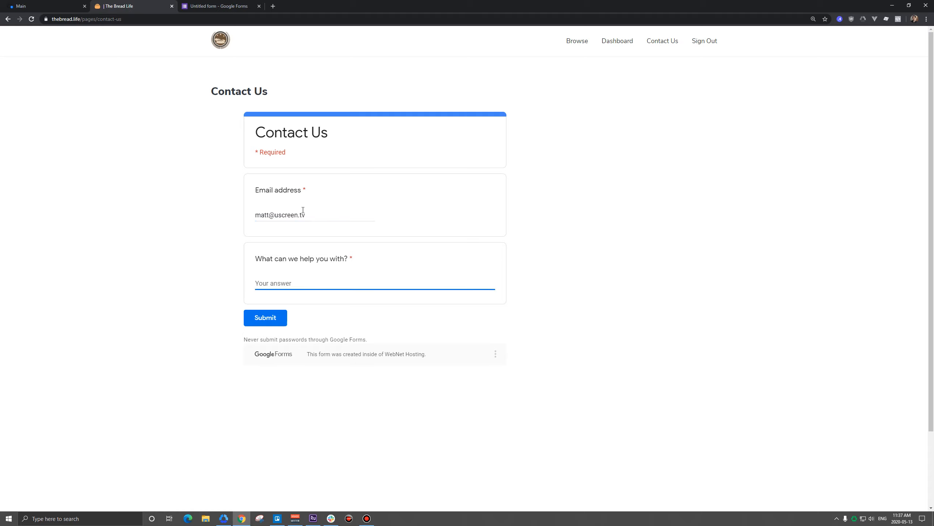
text(Help me!)
click(264, 318)
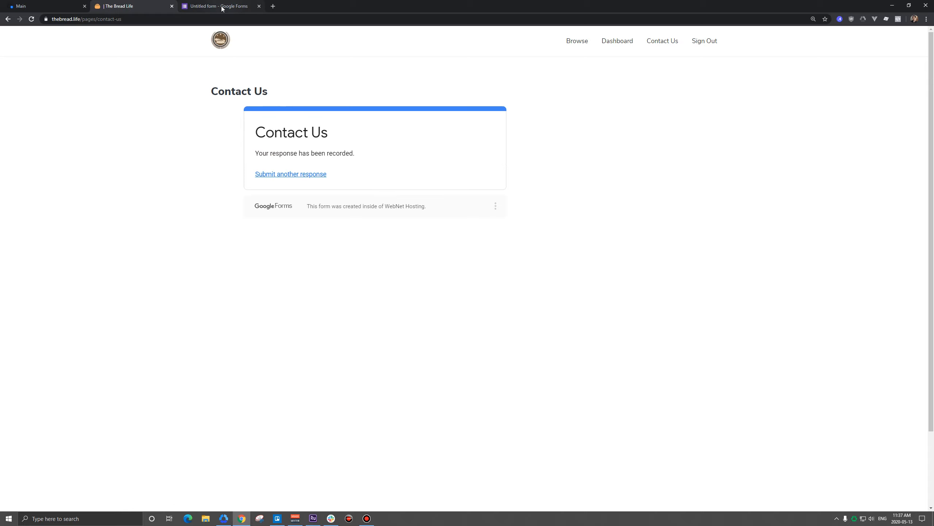
click(209, 7)
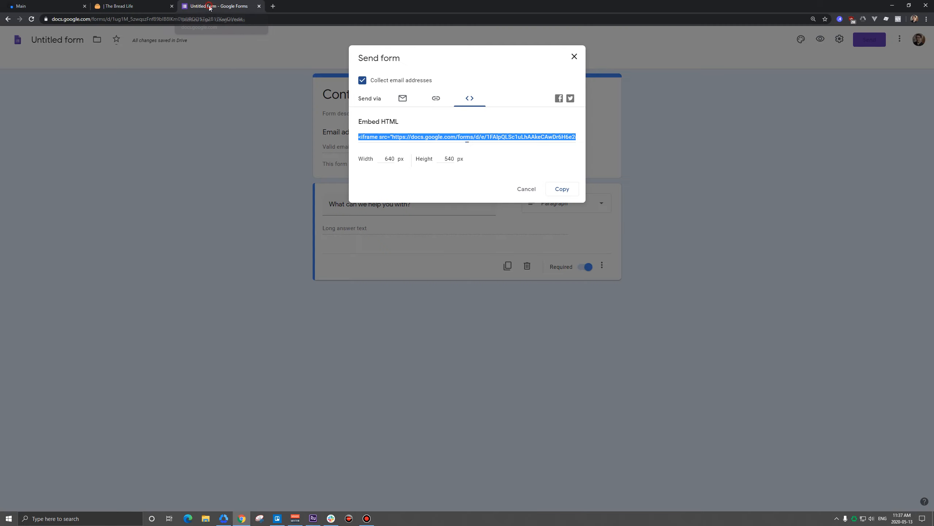
Send the form's responses to a newly created spreadsheet, Untitled form (Responses)
click(573, 58)
click(479, 62)
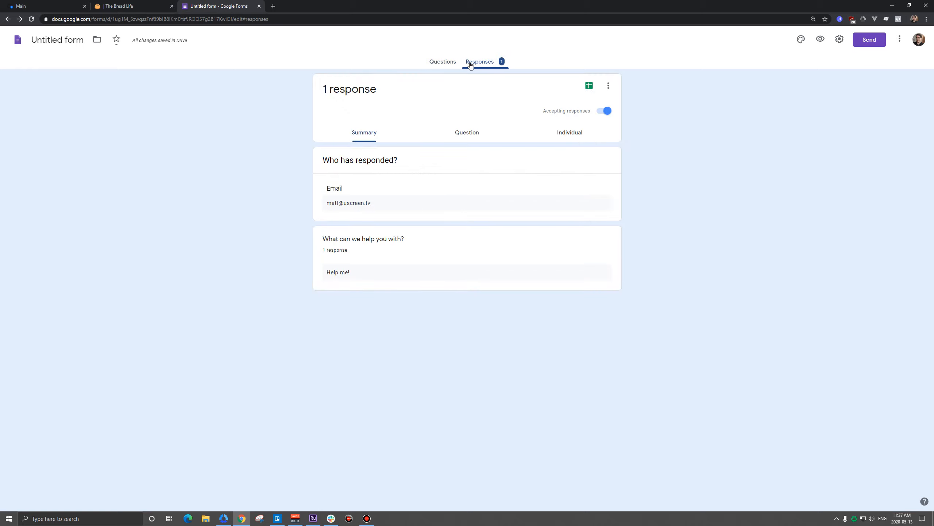
click(590, 85)
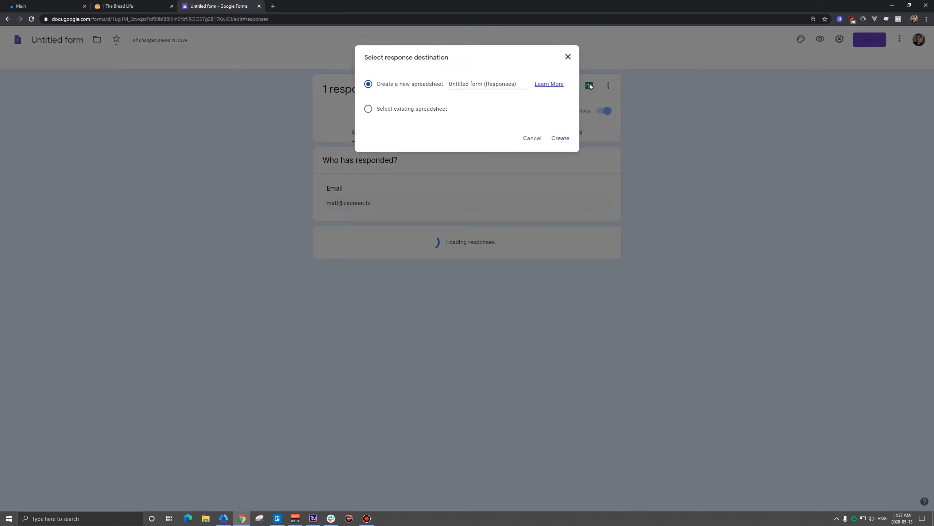
click(561, 139)
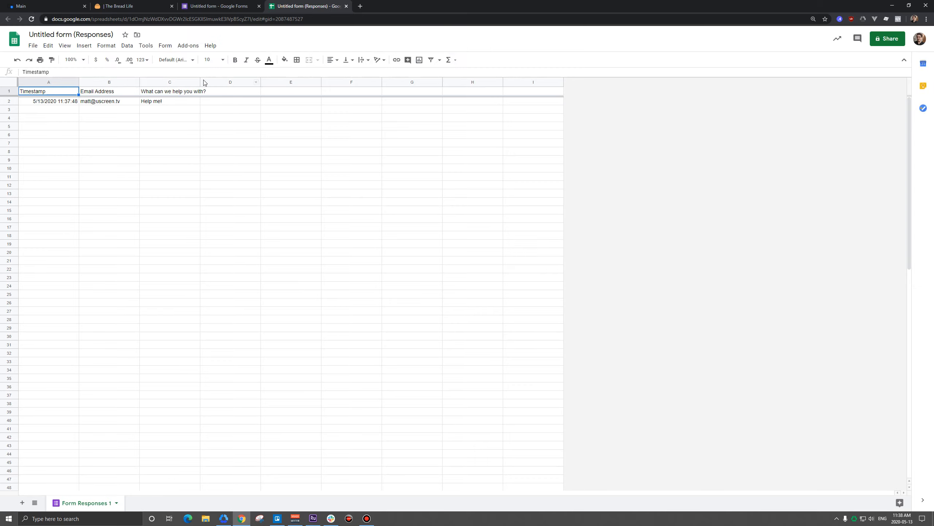
Widen column C and add a 'Responded' header in D1 with 'Yes' in D2
drag(200, 82, 239, 82)
click(269, 91)
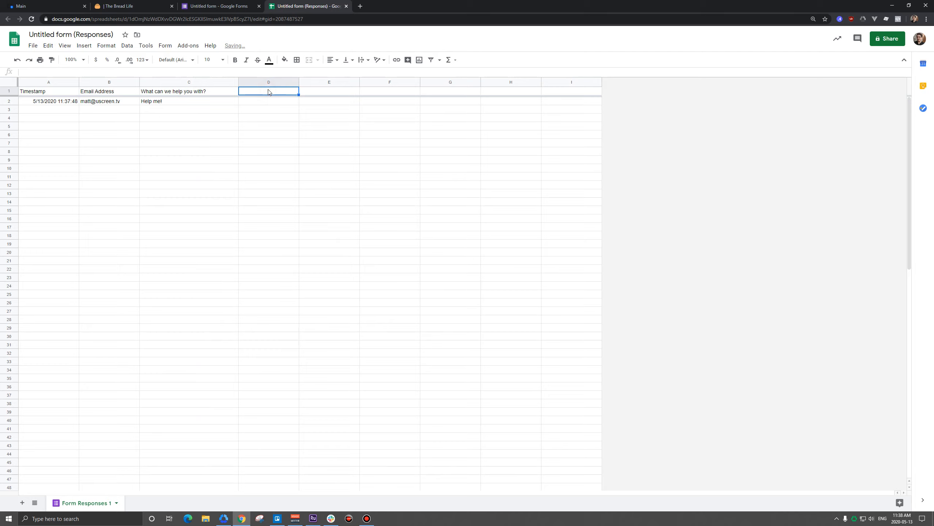
text(Respondeed)
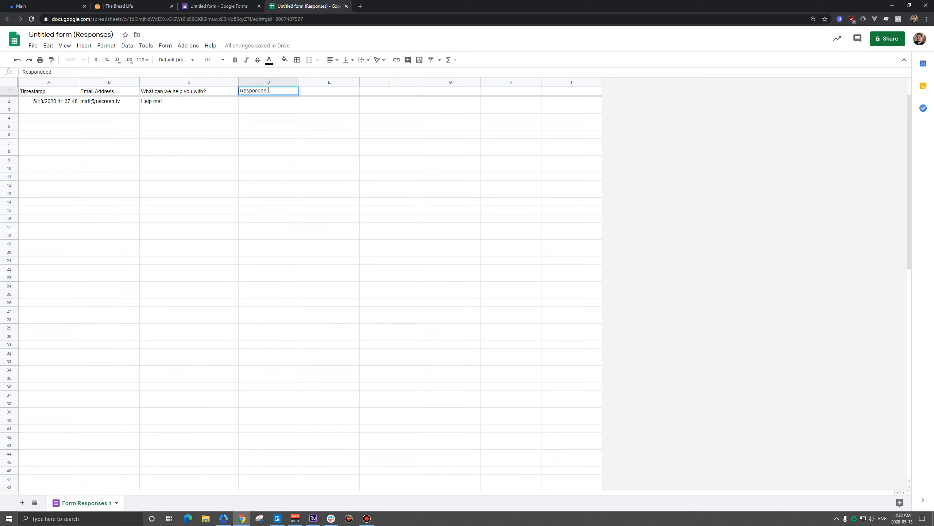
key(BackSpace)
key(BackSpace)
key(Return)
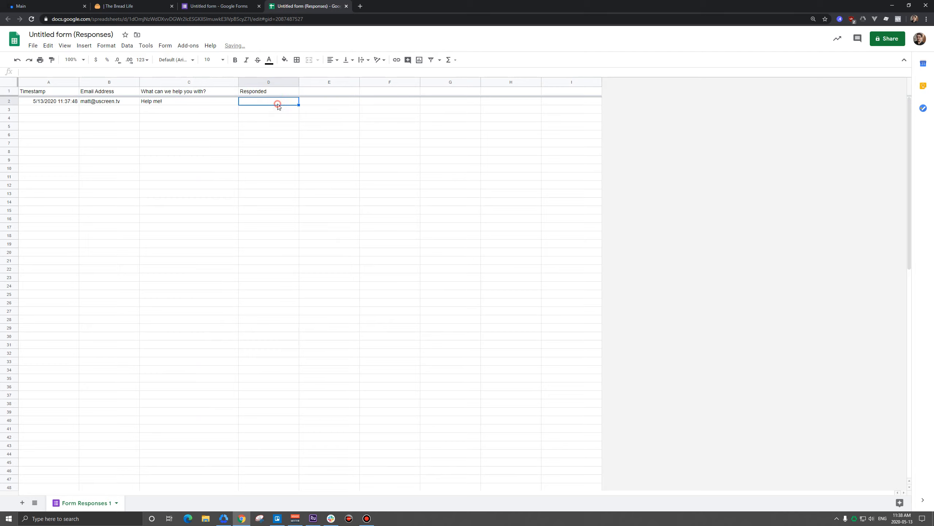
text(Yes)
key(Return)
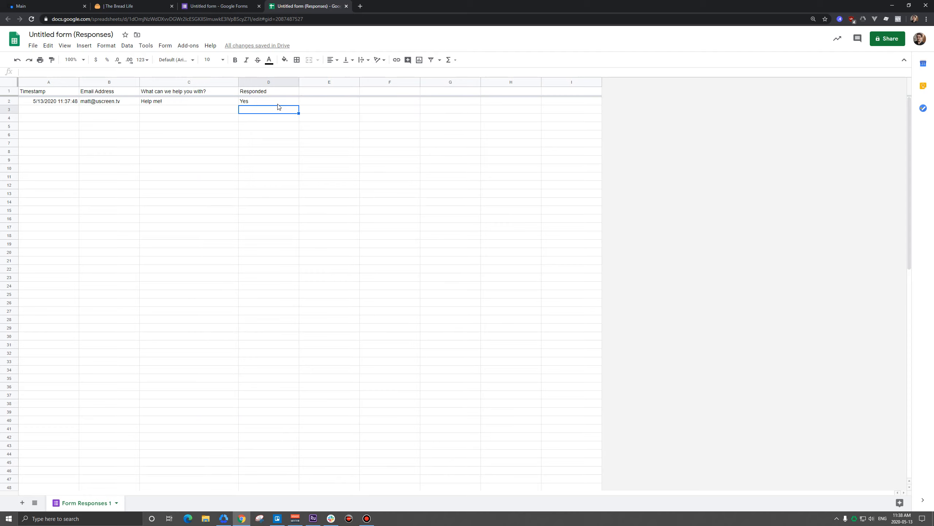
Check the test response's e-mail and message cells, then go back to the storefront Contact Us page
click(105, 104)
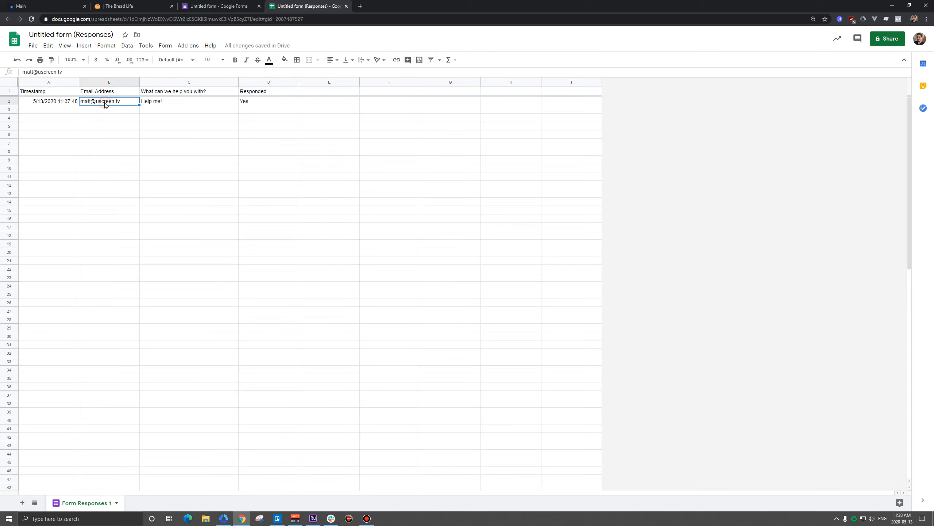
click(173, 102)
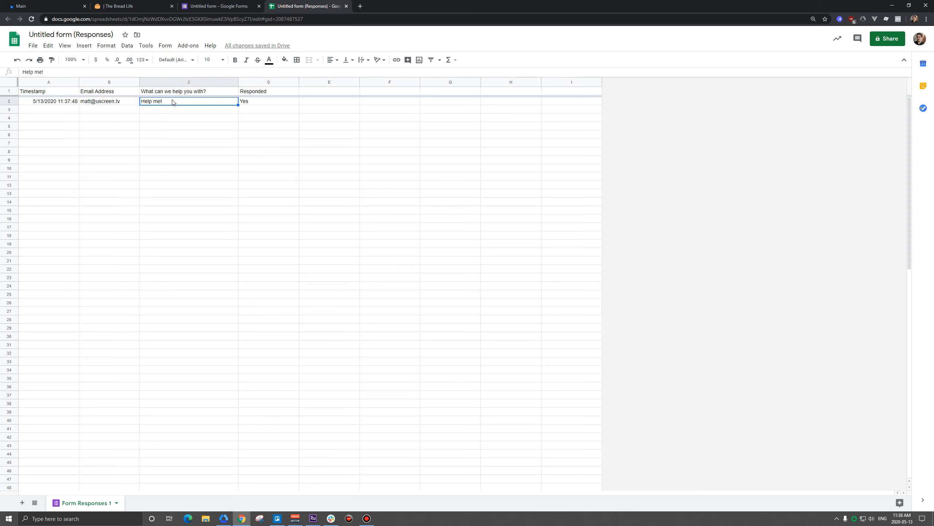
click(52, 6)
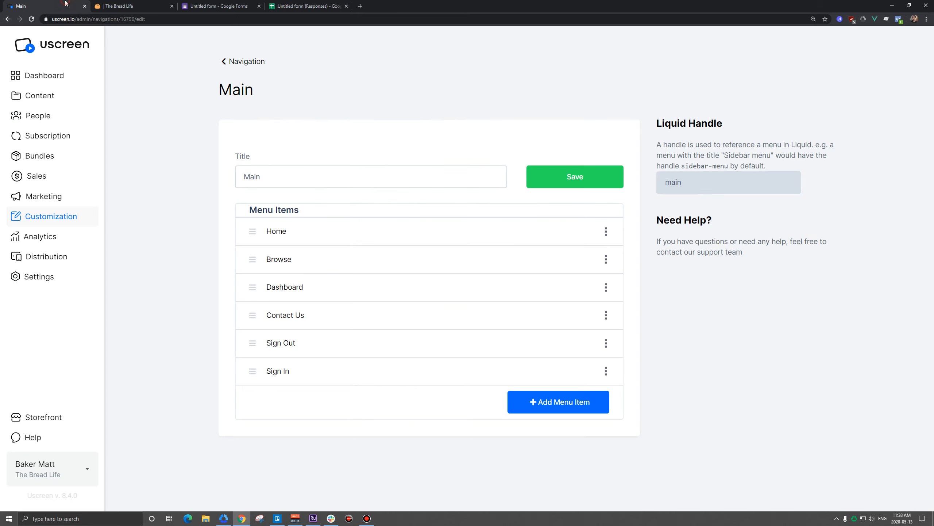
click(124, 7)
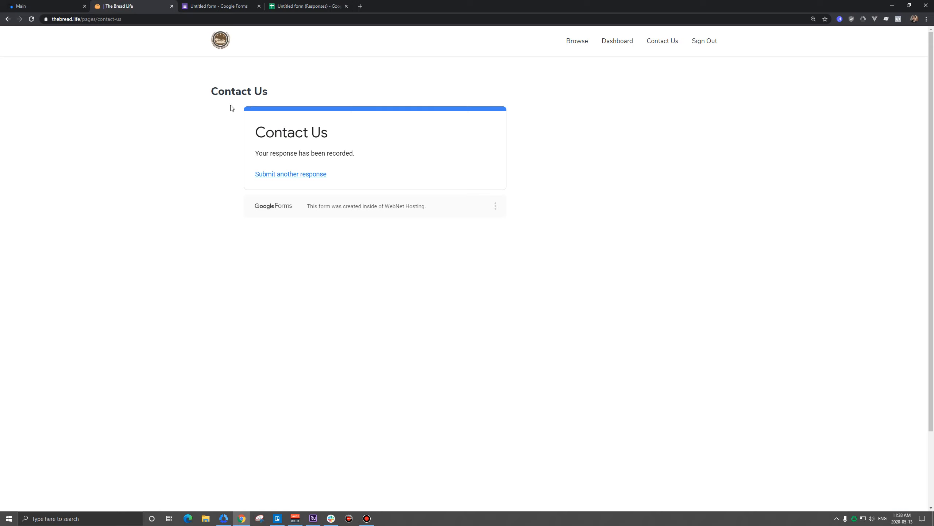